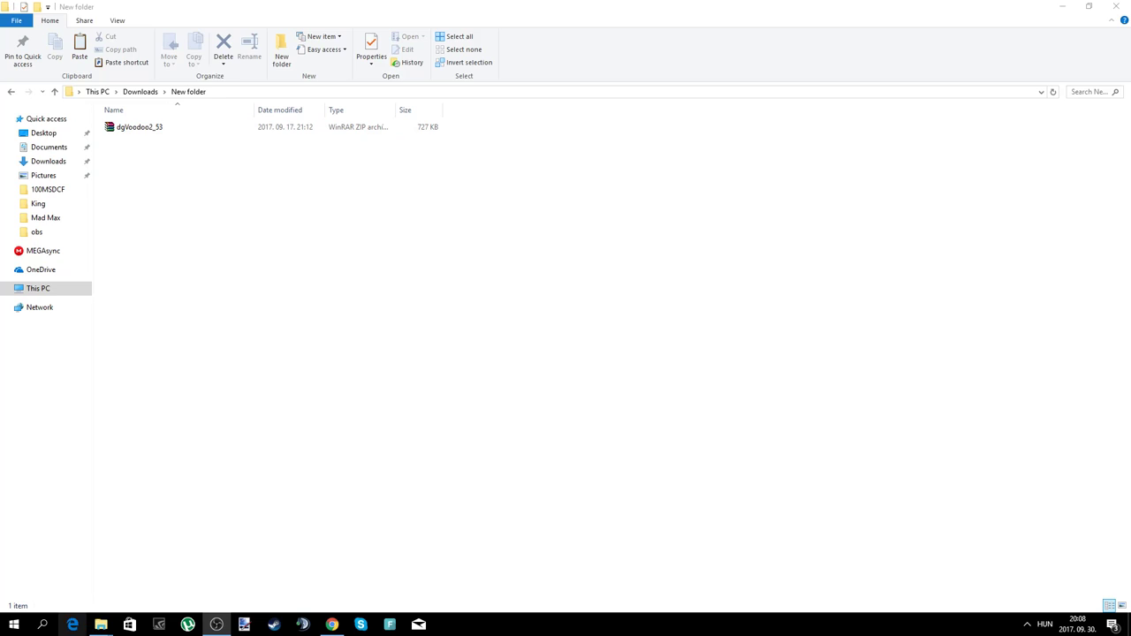
- Switch to the King game folder and look through its files
mouse_move(101, 625)
click(181, 575)
scroll(177, 434, down, 4)
scroll(877, 116, up, 4)
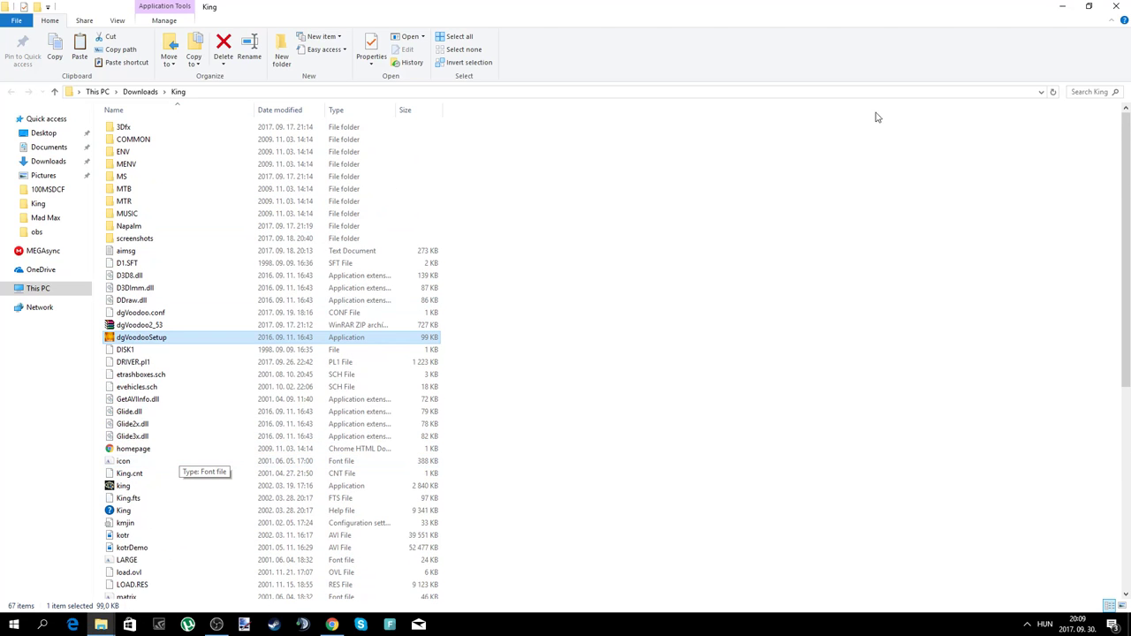
- Return to New folder in Downloads and extract the dgVoodoo2_53 archive into that same folder
click(101, 624)
click(80, 570)
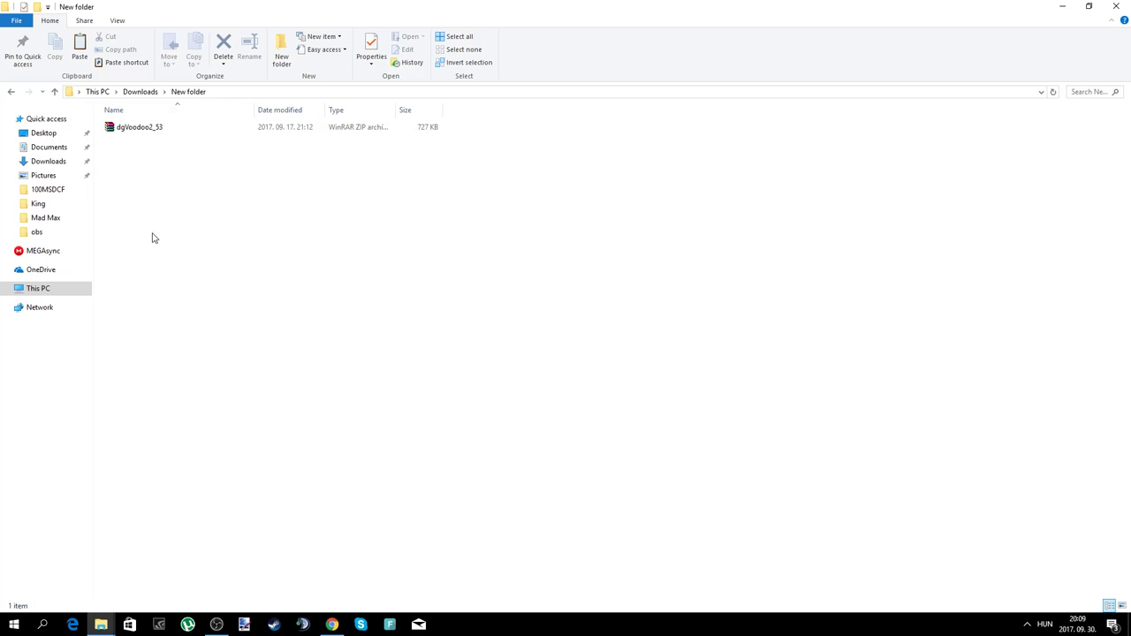
right_click(138, 132)
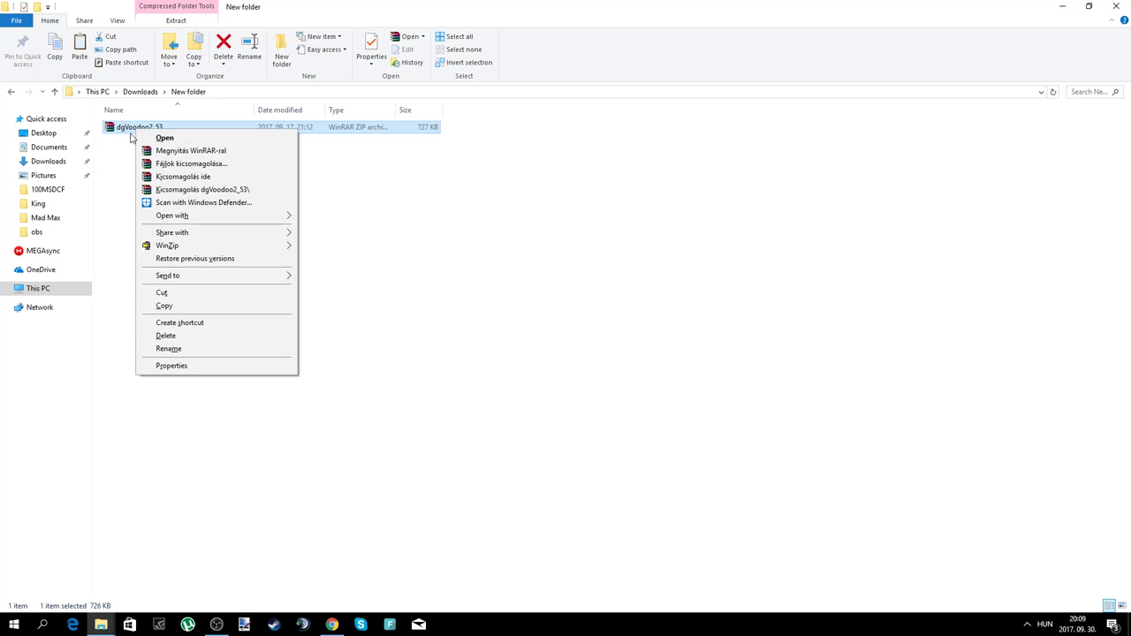
click(169, 178)
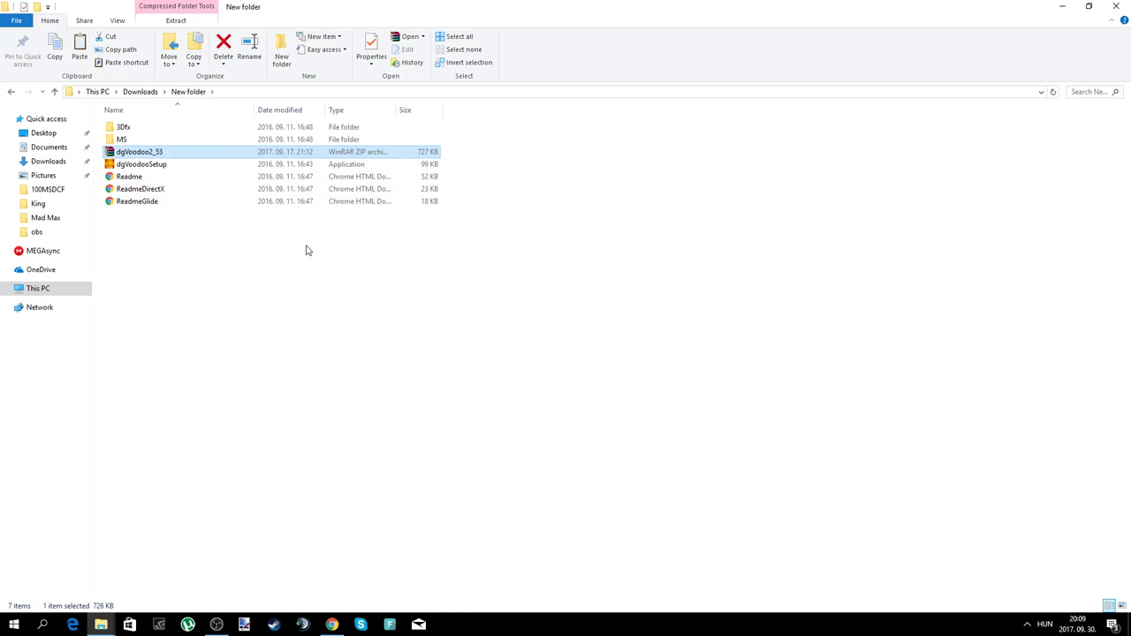
- Copy the Napalm folder and the three Glide DLLs from the extracted 3Dfx folder, and go to the King game folder
click(123, 140)
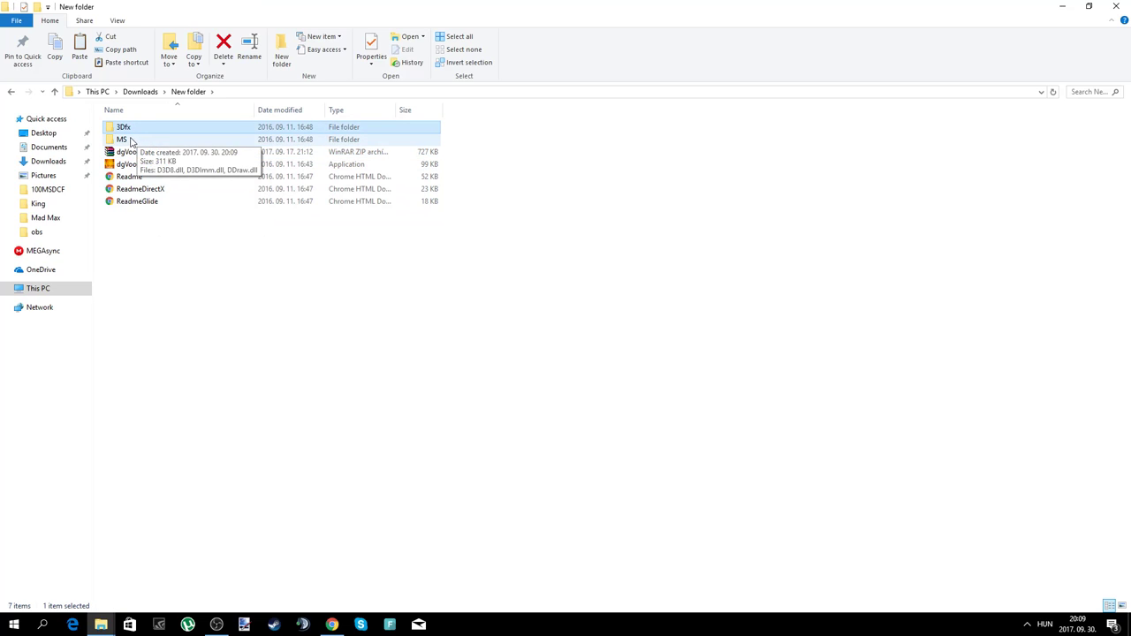
click(127, 130)
double_click(126, 130)
drag(176, 203, 119, 125)
right_click(129, 142)
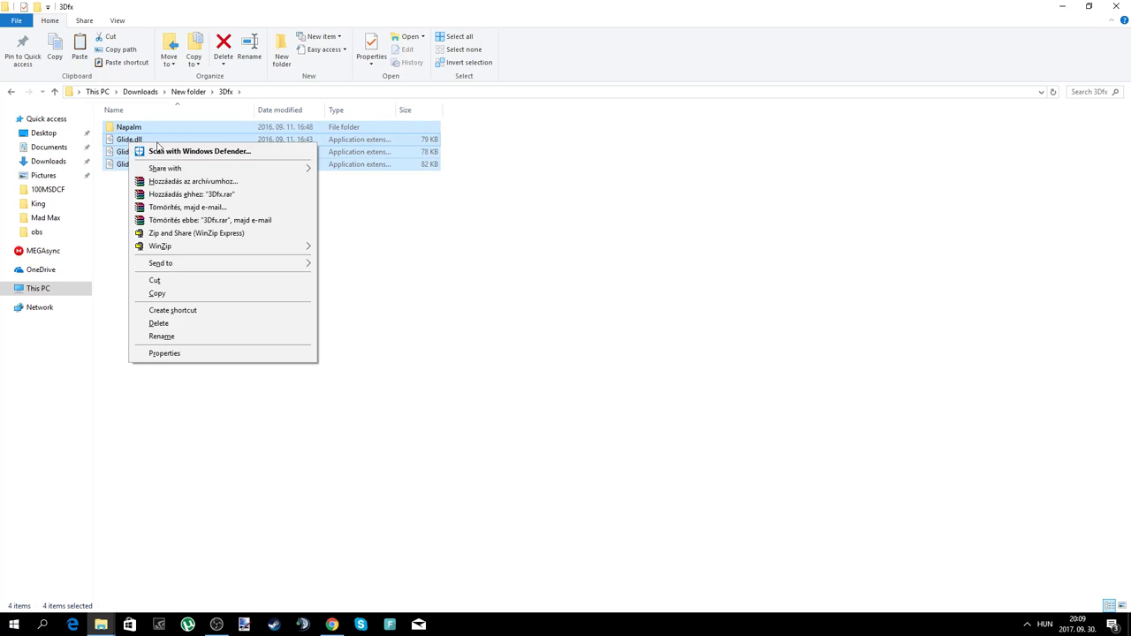
click(176, 294)
mouse_move(101, 624)
click(190, 570)
click(570, 285)
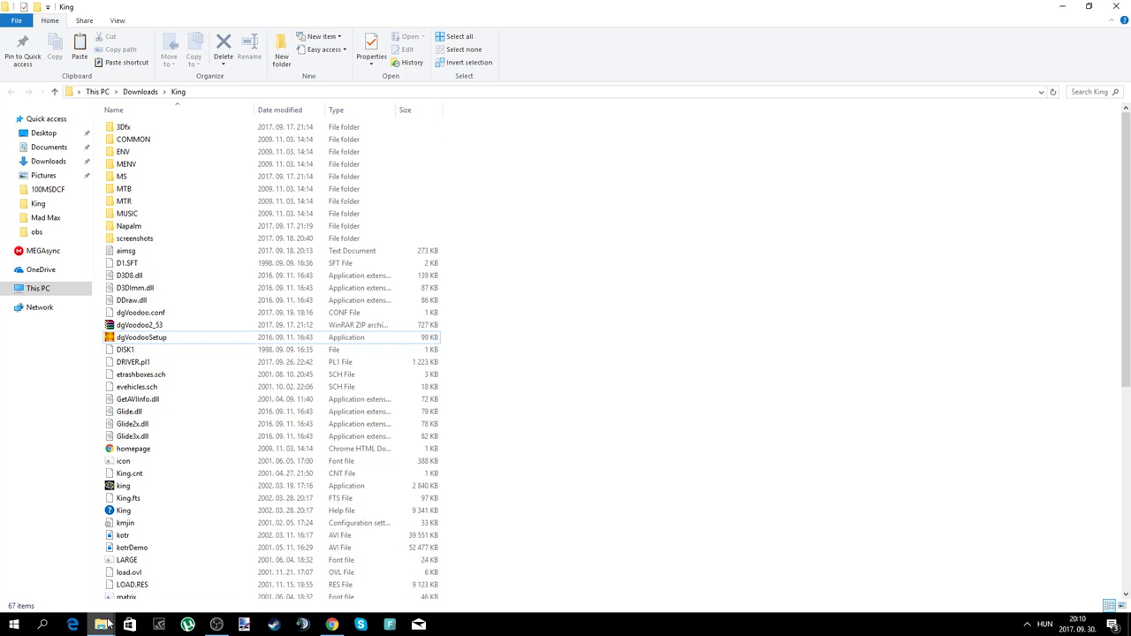
- Copy D3D8.dll, D3DImm.dll and DDraw.dll from the extracted MS folder, and go to the King game folder
mouse_move(101, 624)
click(90, 560)
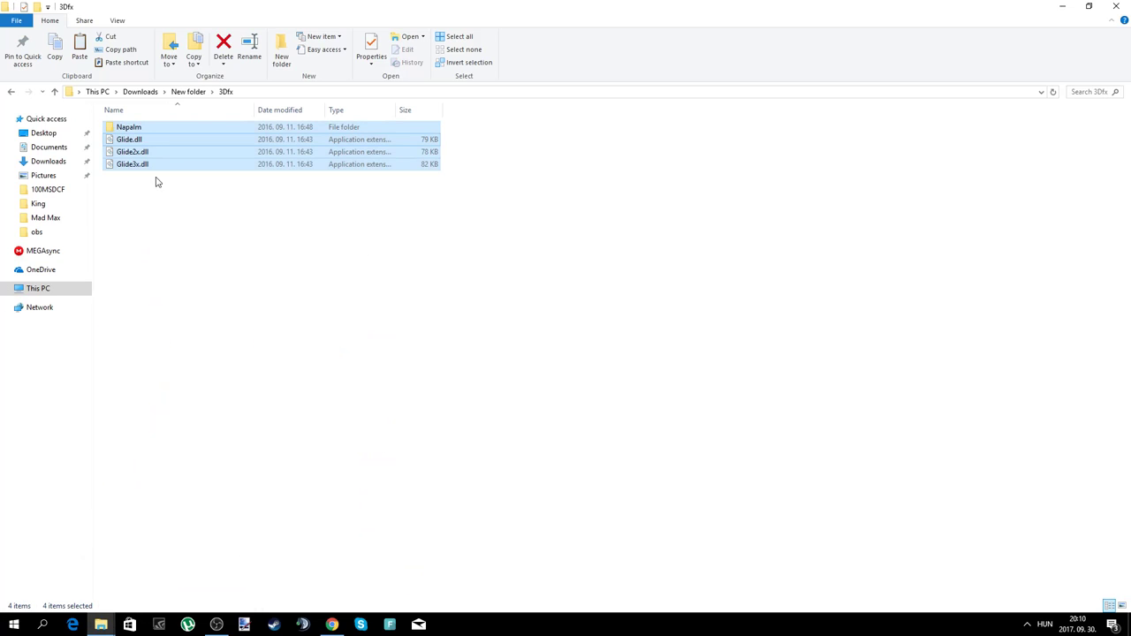
click(54, 91)
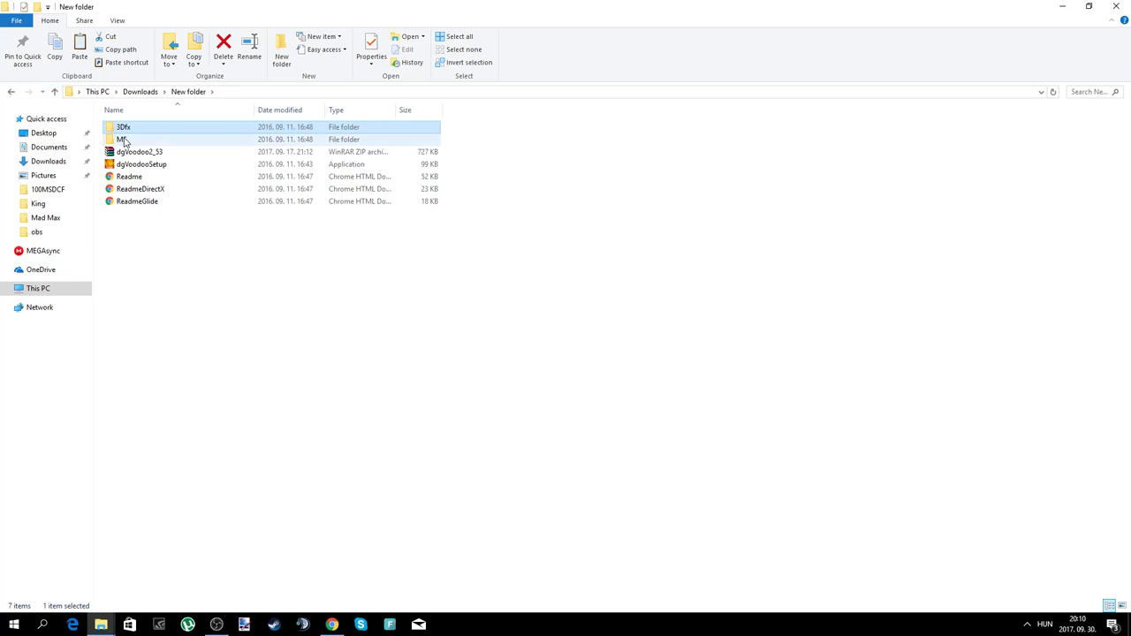
click(124, 142)
double_click(124, 142)
drag(168, 184, 115, 126)
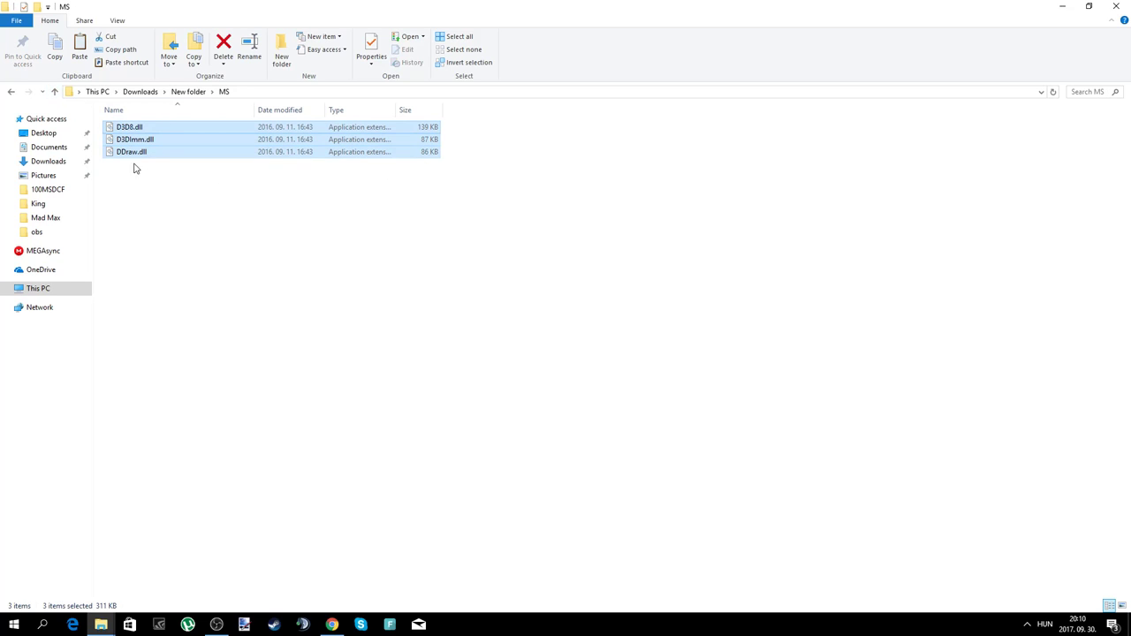
right_click(124, 142)
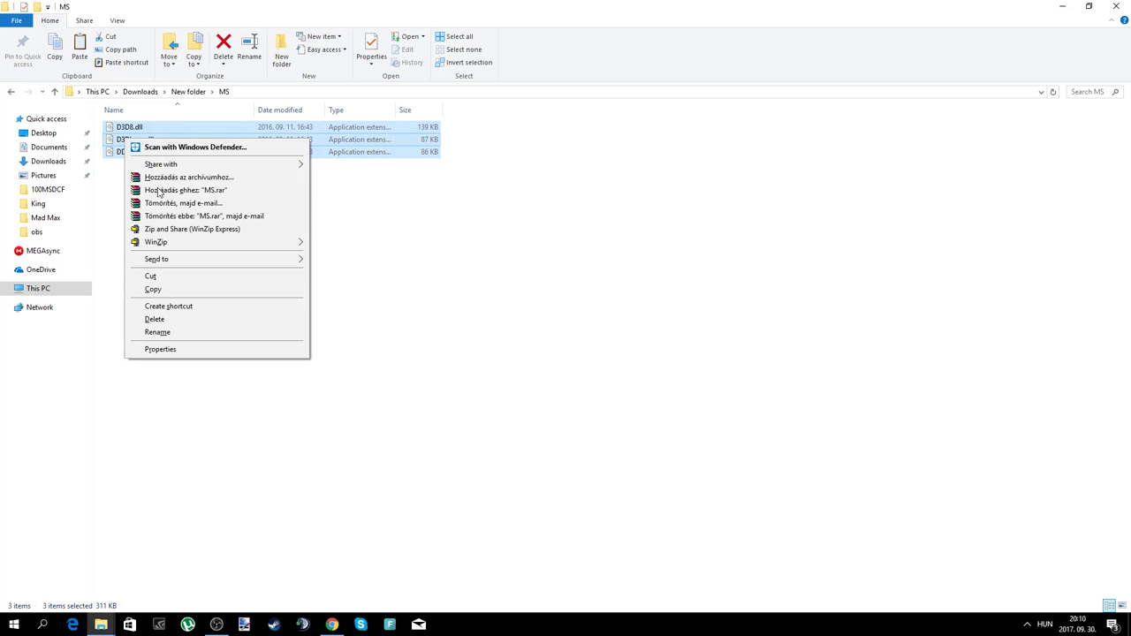
click(157, 291)
click(101, 626)
click(190, 572)
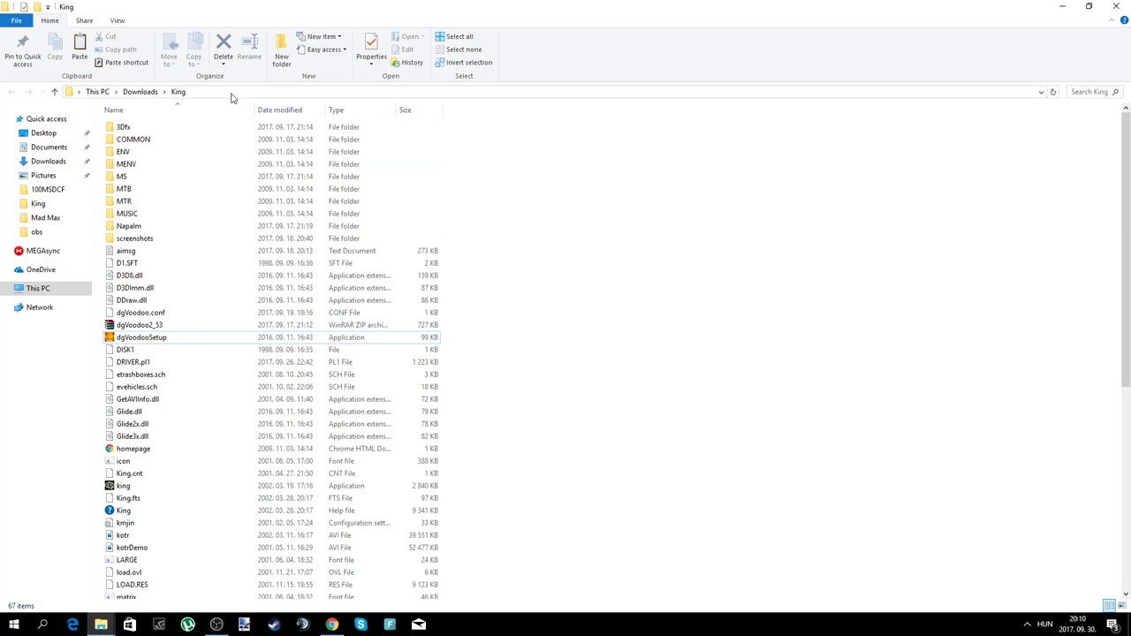
click(100, 626)
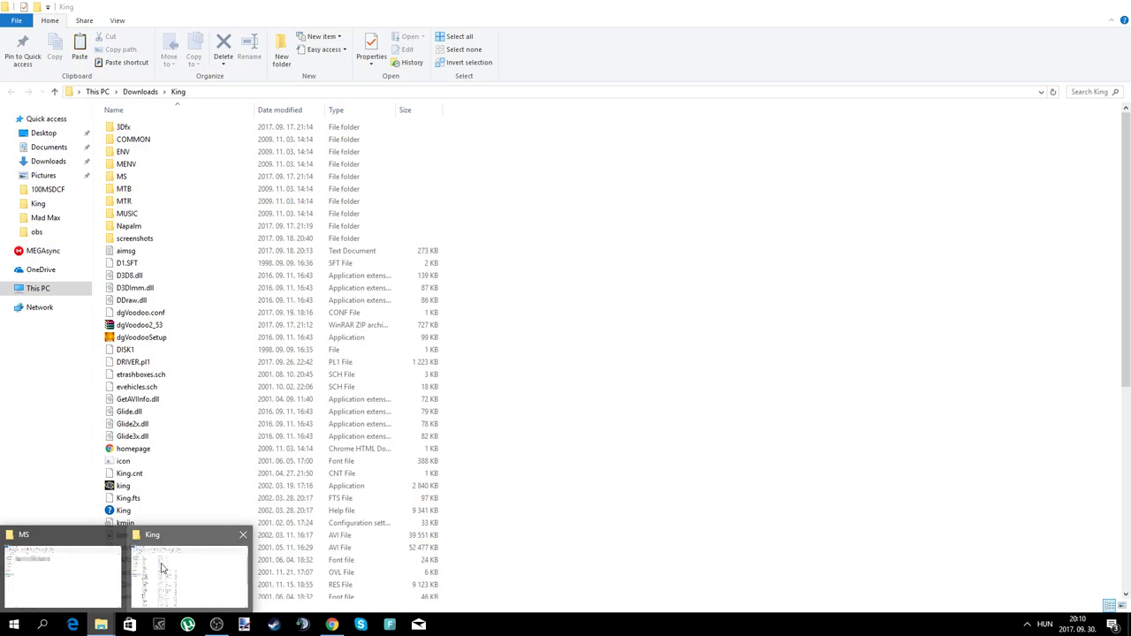
click(154, 562)
- Select dgVoodooSetup in the extracted New folder and switch to the King game folder
click(101, 625)
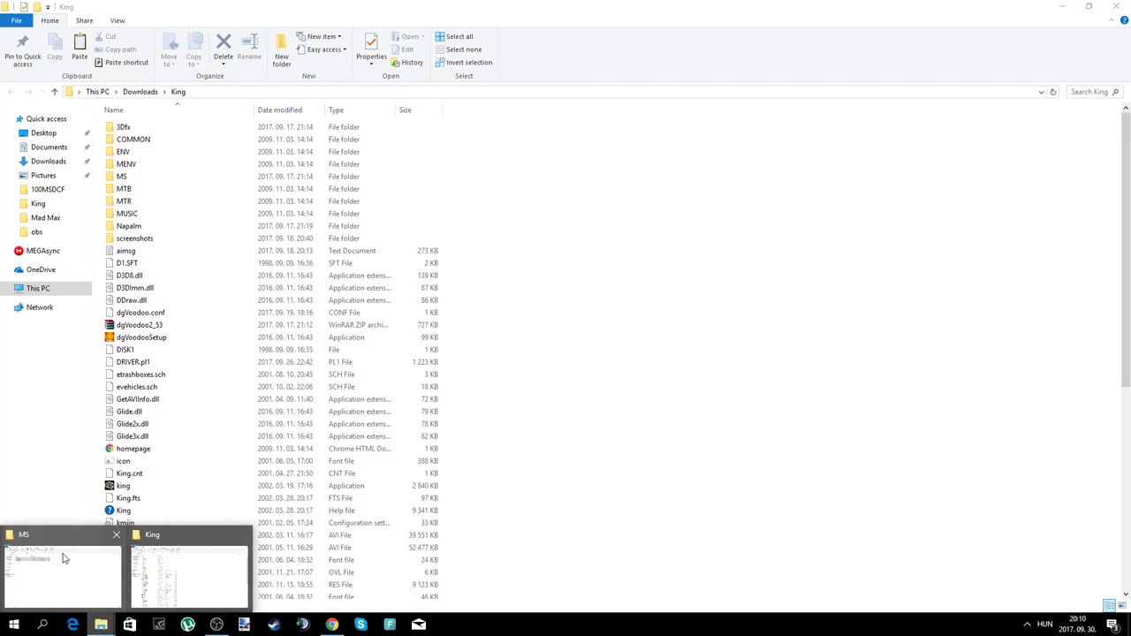
click(80, 558)
click(11, 92)
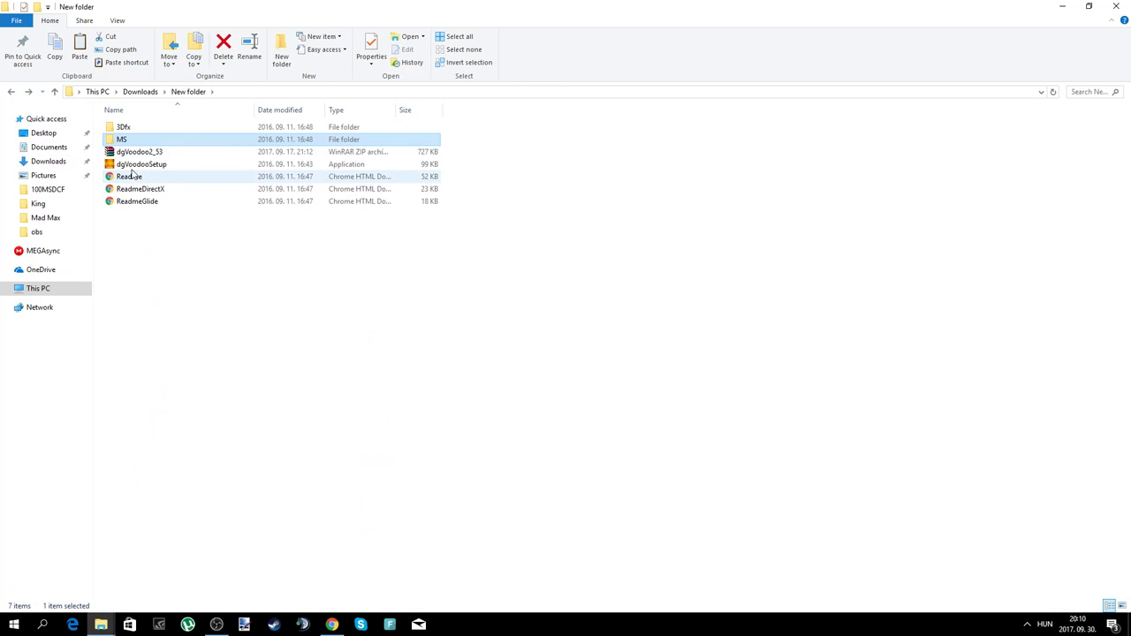
click(173, 165)
mouse_move(132, 169)
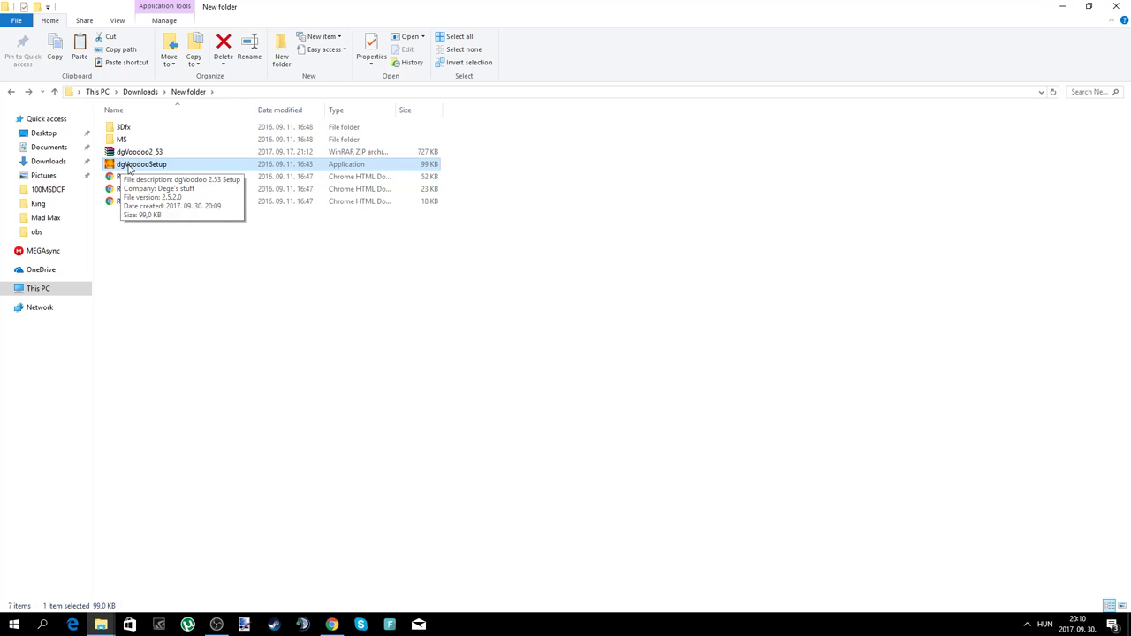
mouse_move(101, 625)
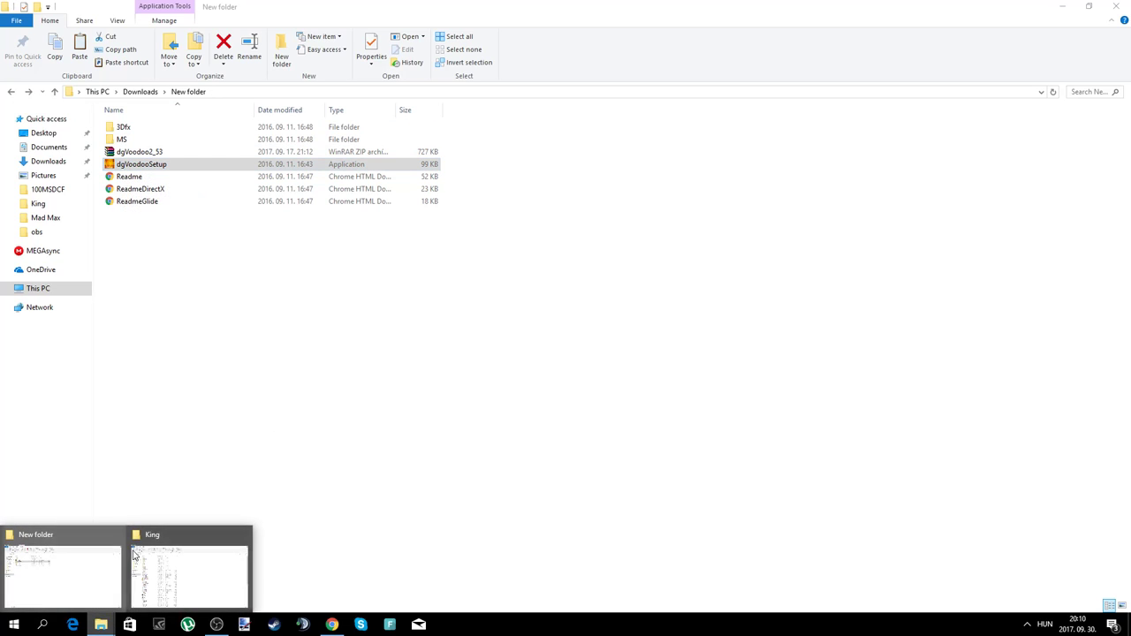
click(181, 565)
- Launch dgVoodooSetup from the King folder and reposition its window closer to the file list
click(126, 341)
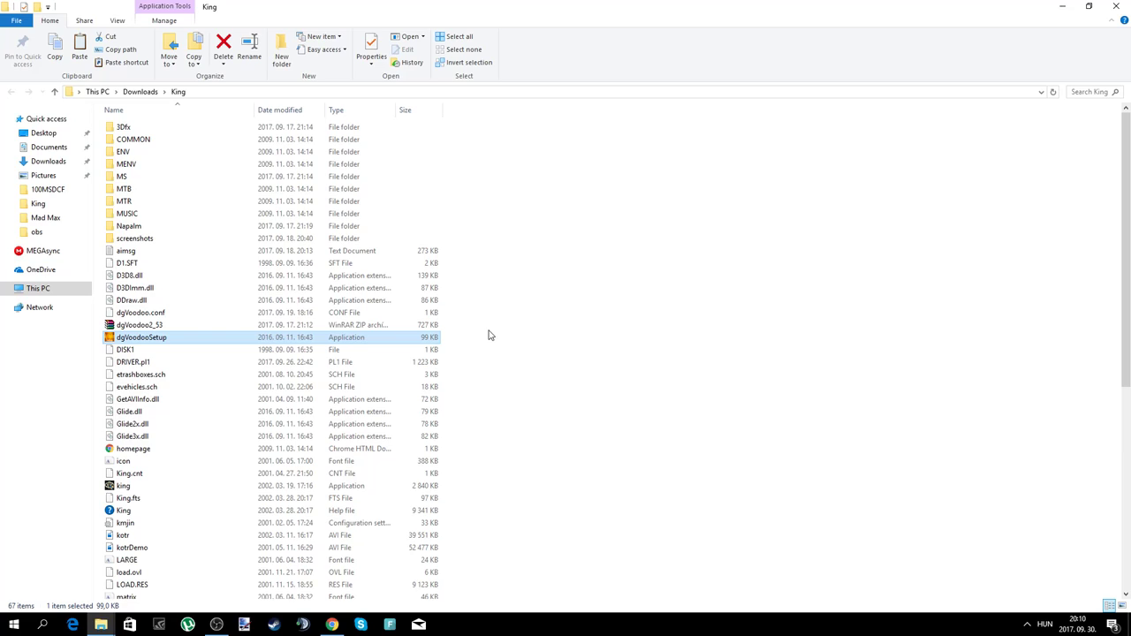
double_click(111, 342)
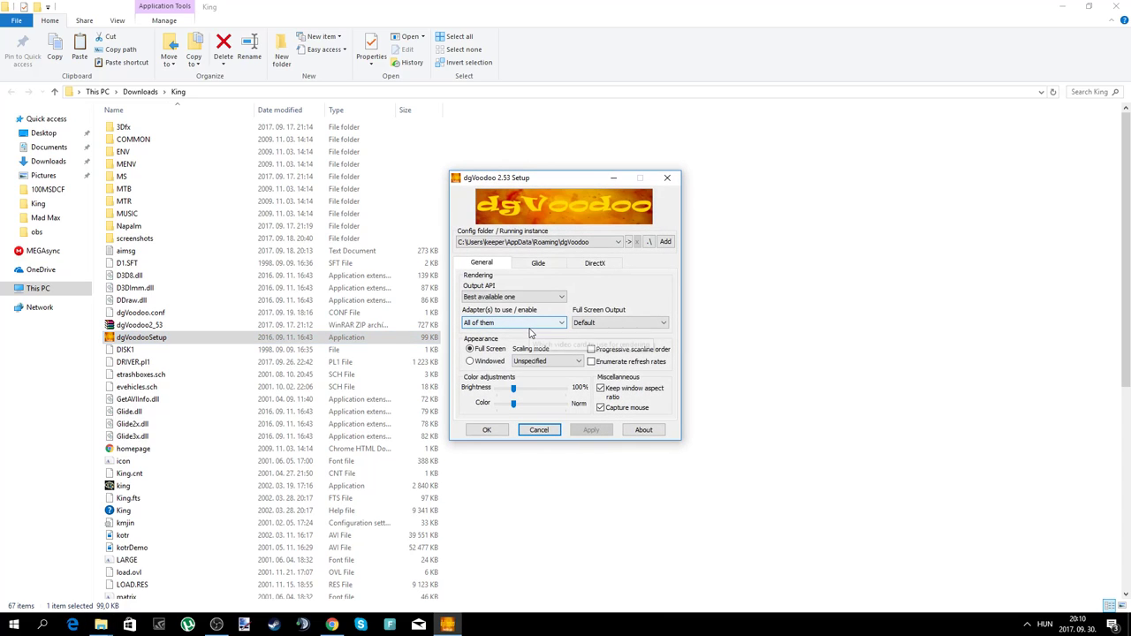
drag(581, 196, 519, 184)
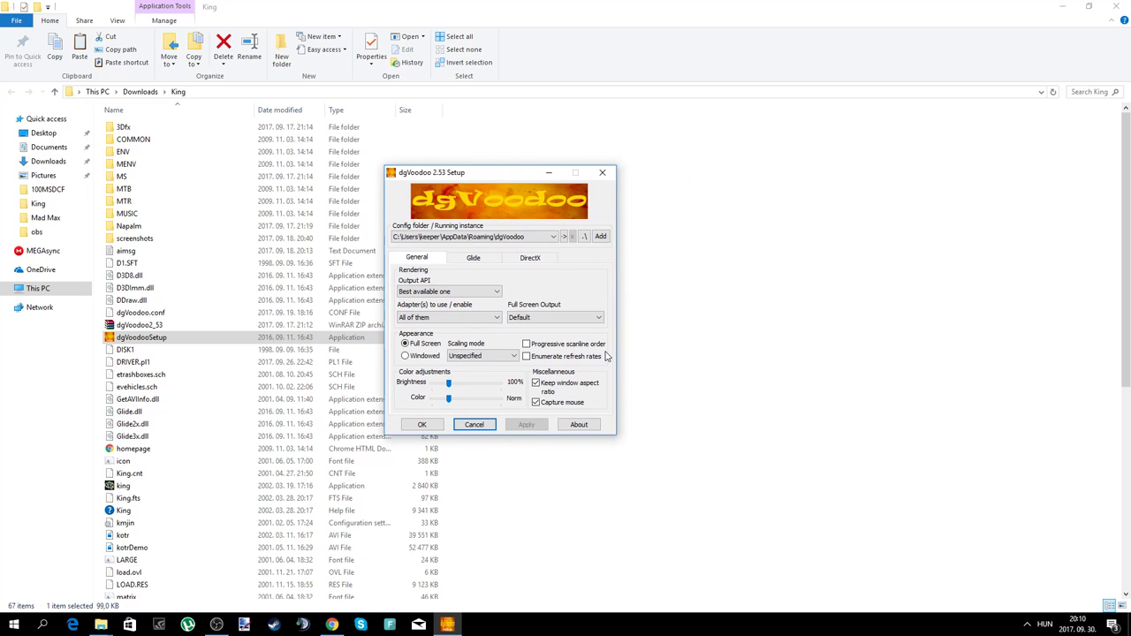
drag(491, 178, 459, 179)
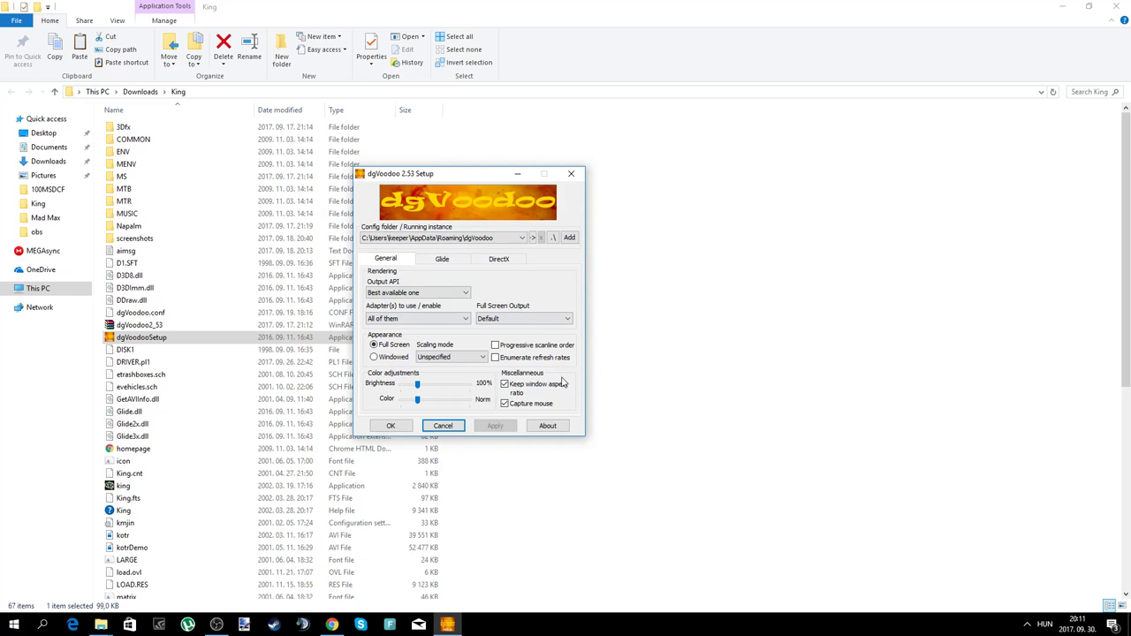
- Choose Voodoo 2 as the Glide 3Dfx card and keep the Glide resolution at Unforced
click(442, 261)
click(375, 262)
click(439, 259)
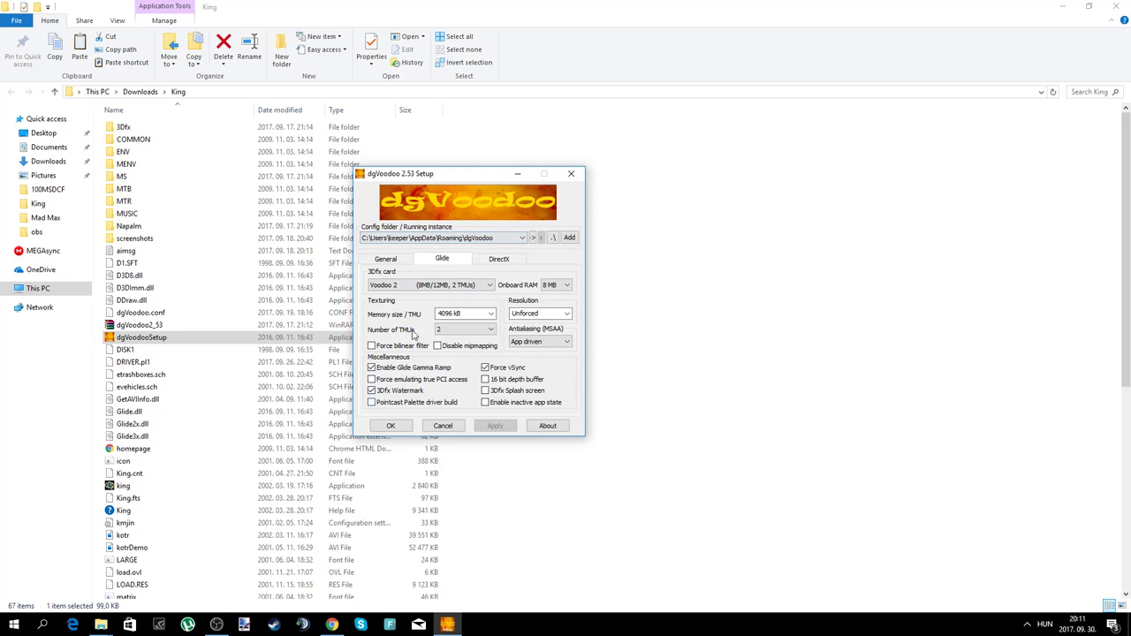
click(398, 284)
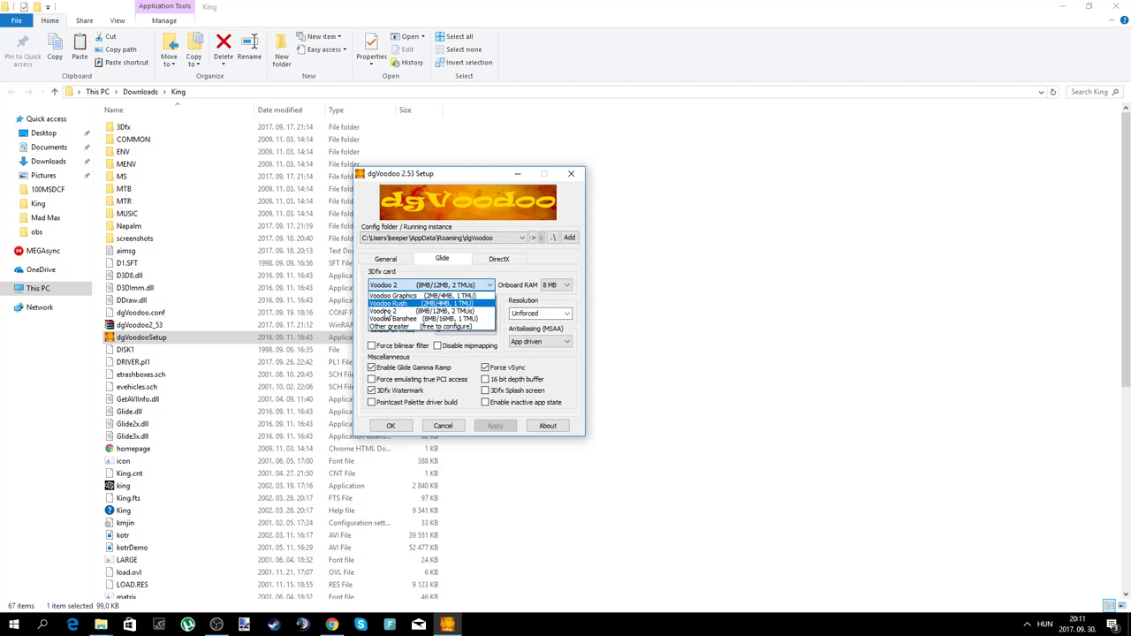
click(386, 311)
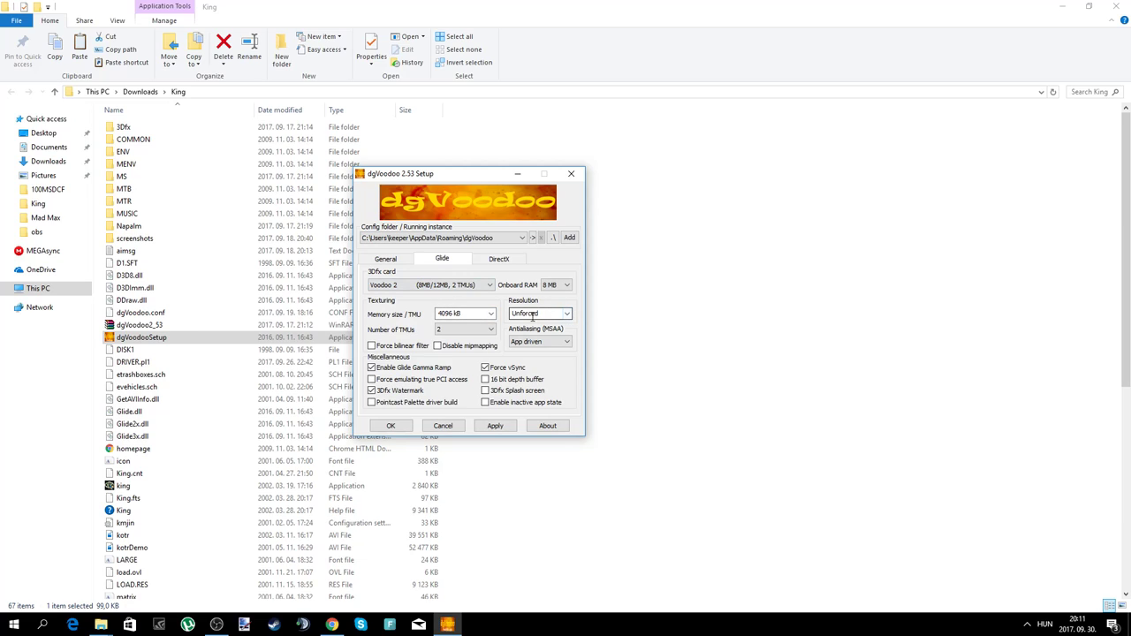
click(562, 317)
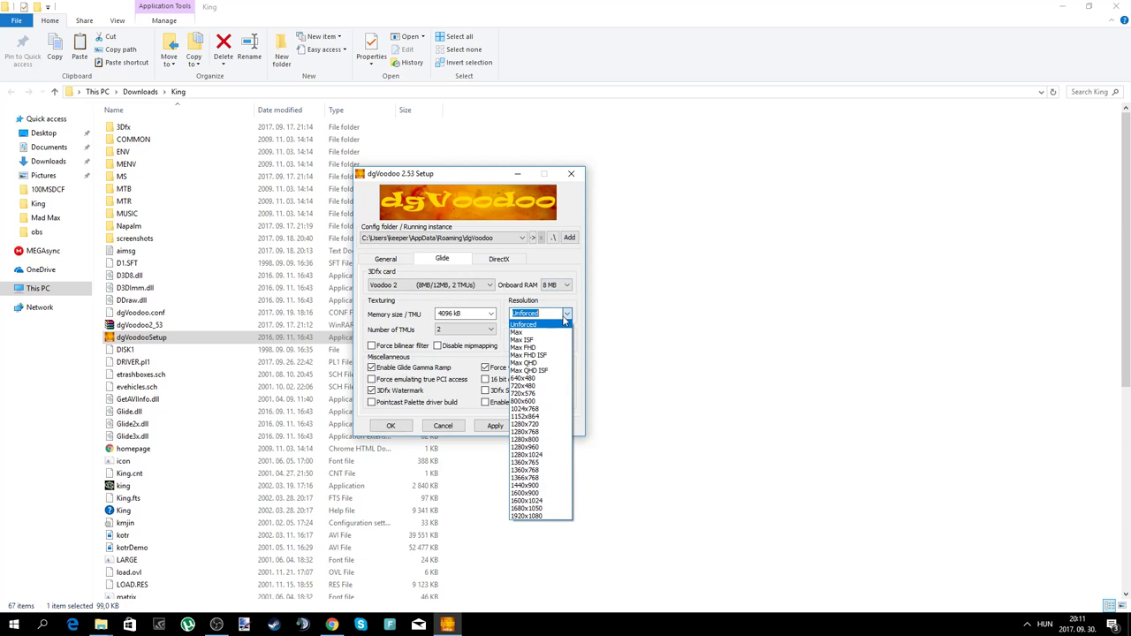
click(563, 320)
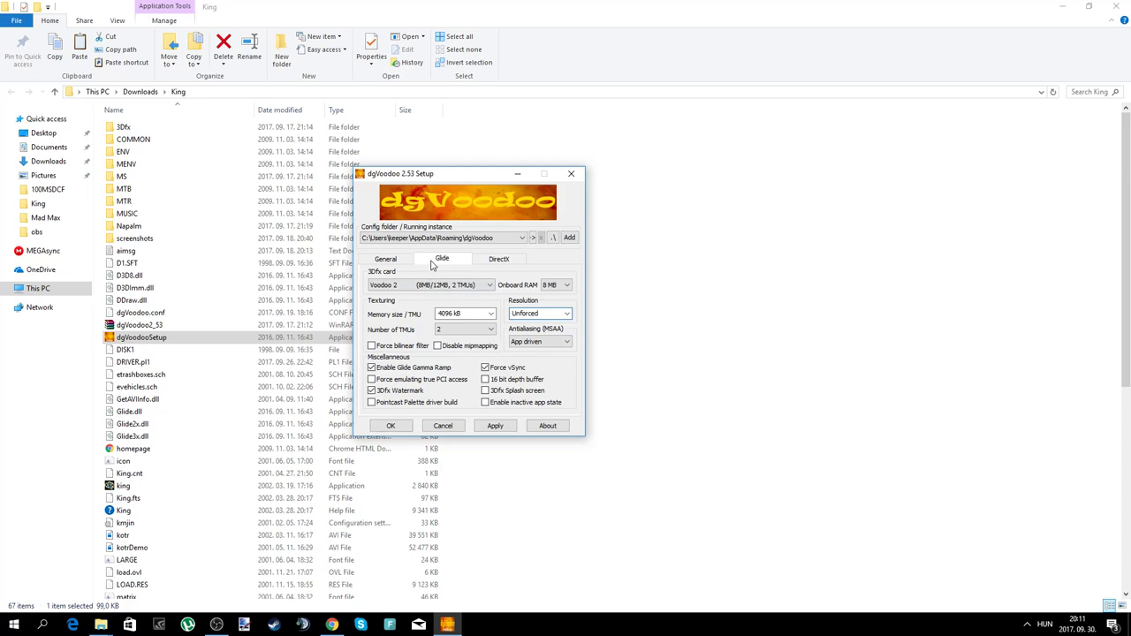
- Choose dgVoodoo Virtual 3D Accelerated Card as the DirectX video card, and check the 1920x1080 resolution and 8x antialiasing settings
click(406, 264)
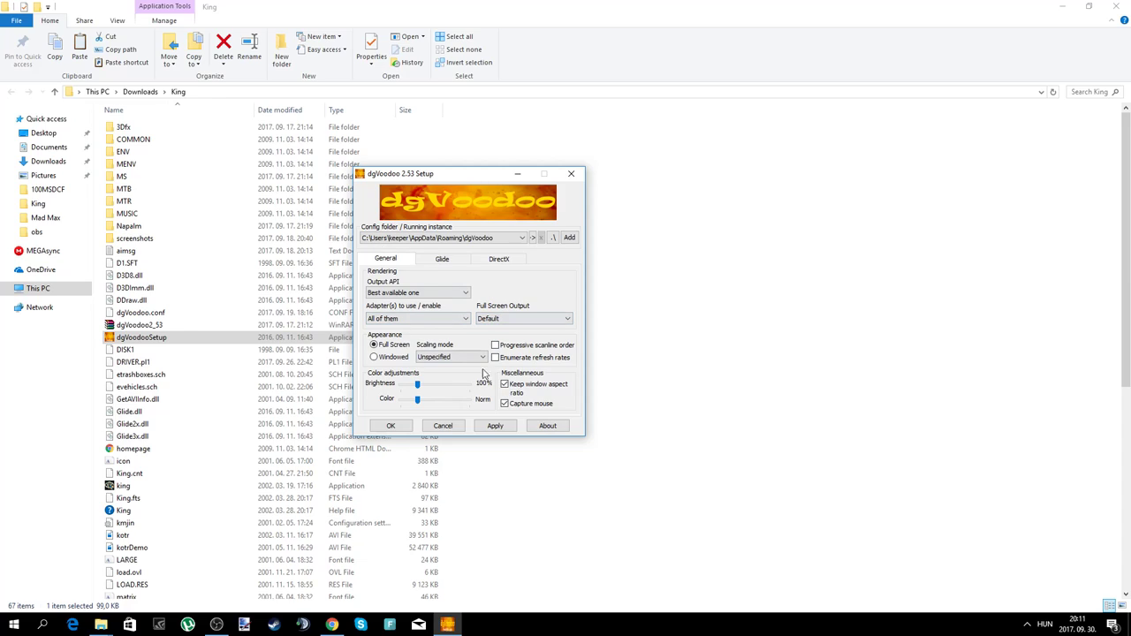
click(494, 261)
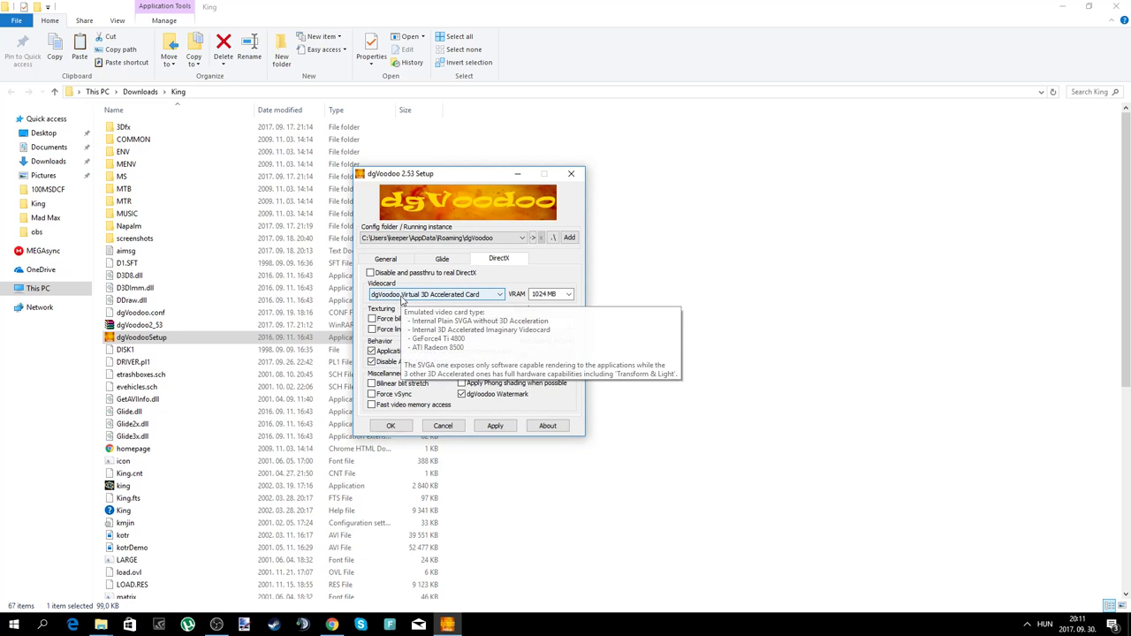
click(493, 295)
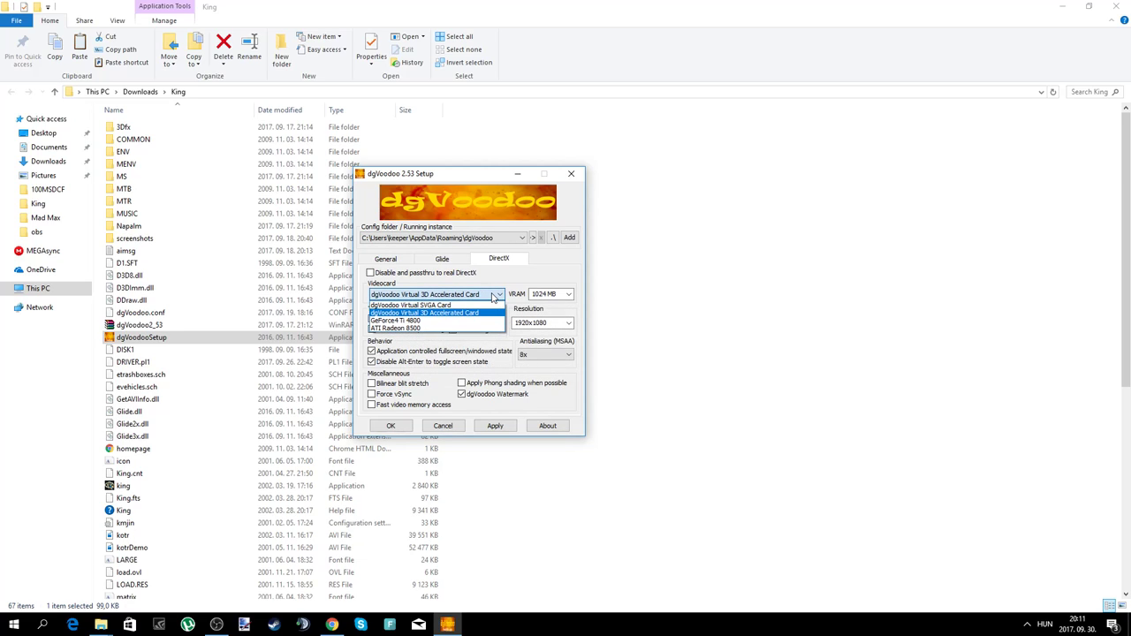
click(439, 313)
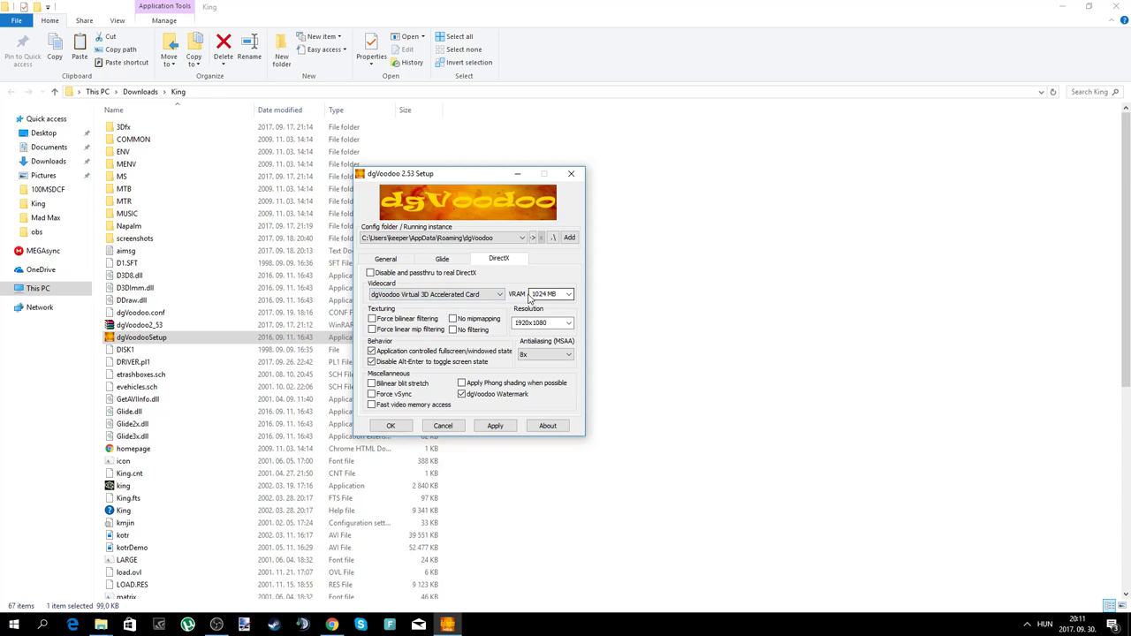
click(531, 324)
click(532, 322)
click(556, 354)
click(557, 354)
- Review the Glide and General settings, apply the dgVoodoo configuration and close the setup
click(438, 263)
click(386, 262)
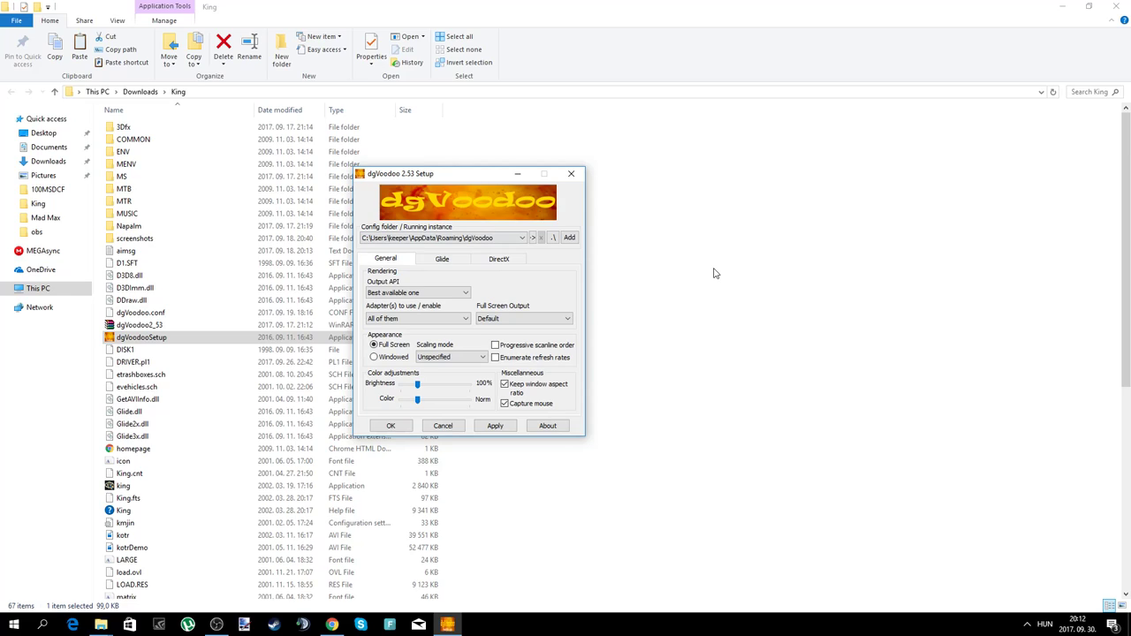
click(488, 428)
click(390, 426)
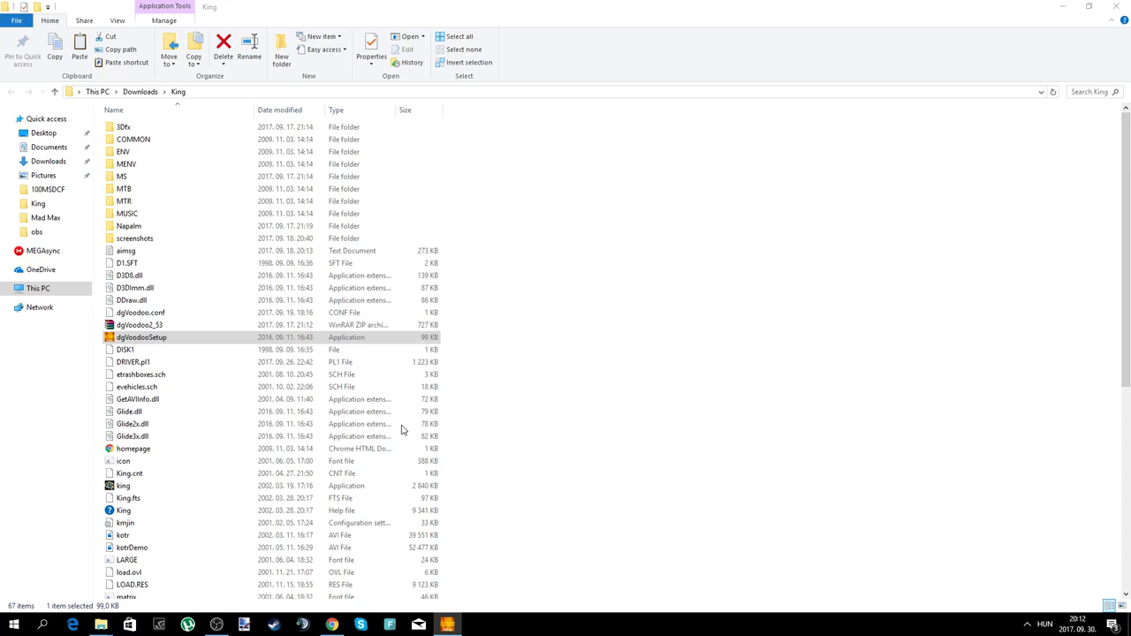
- Launch the king application from the game folder and load the saved single-player game
click(119, 487)
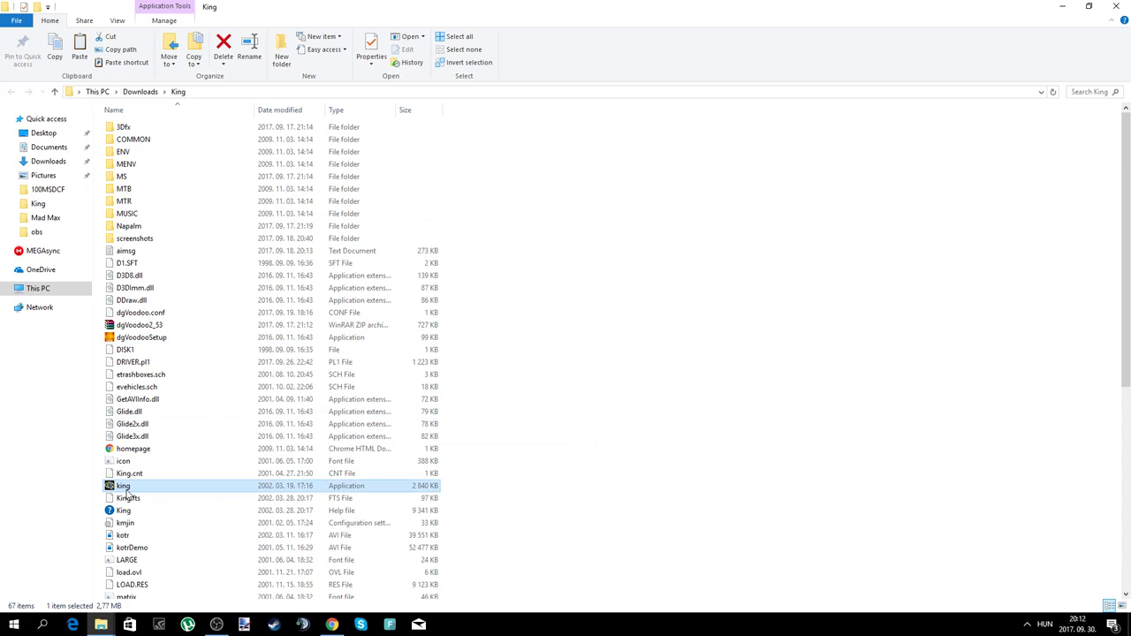
double_click(122, 488)
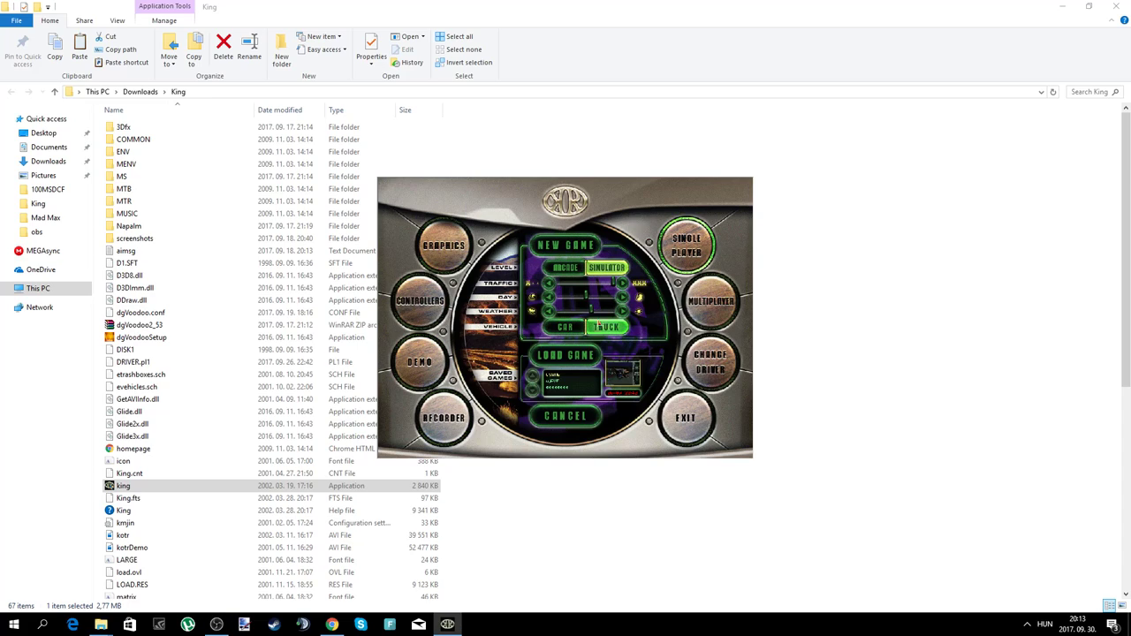
click(567, 357)
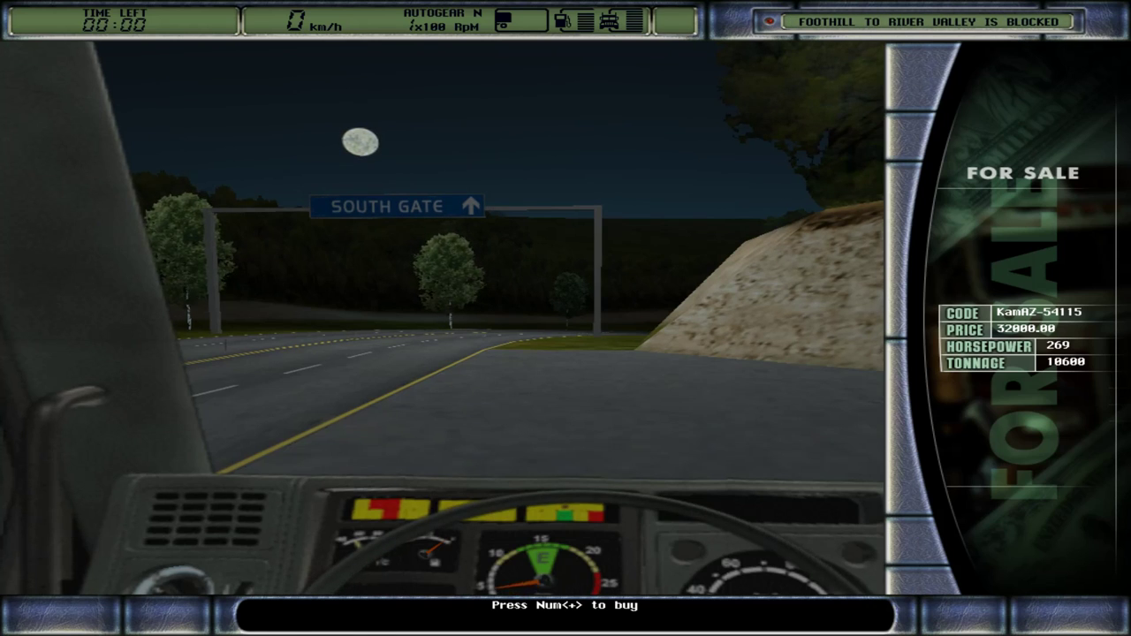
- Drive the truck forward briefly and exit the game to the system without saving
key(Up)
key(Right)
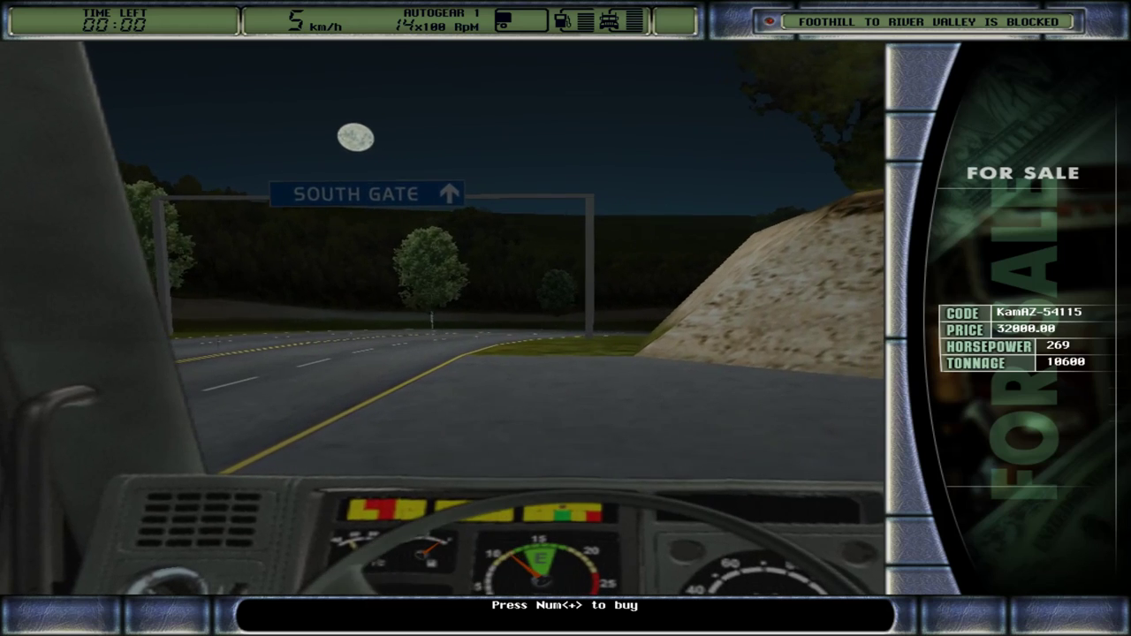
key(Escape)
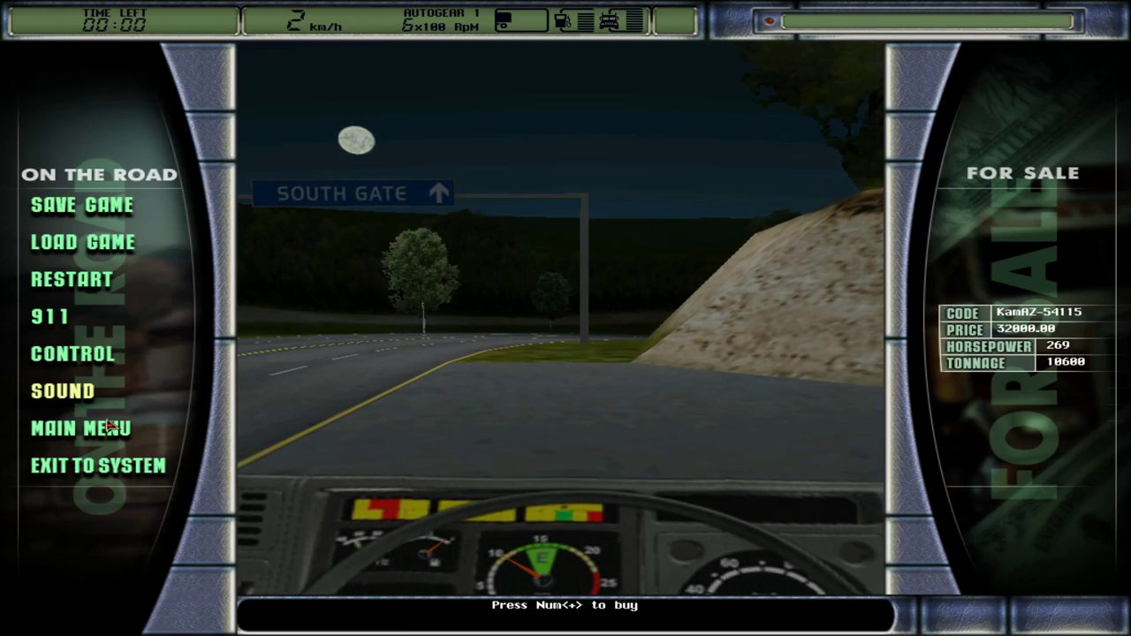
click(97, 488)
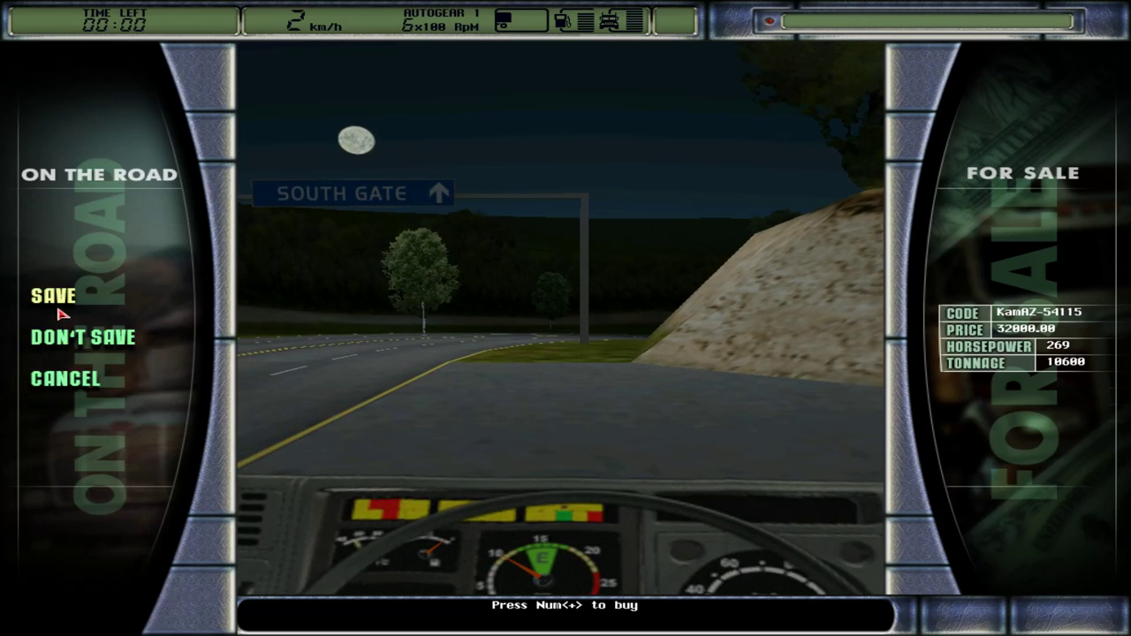
click(75, 347)
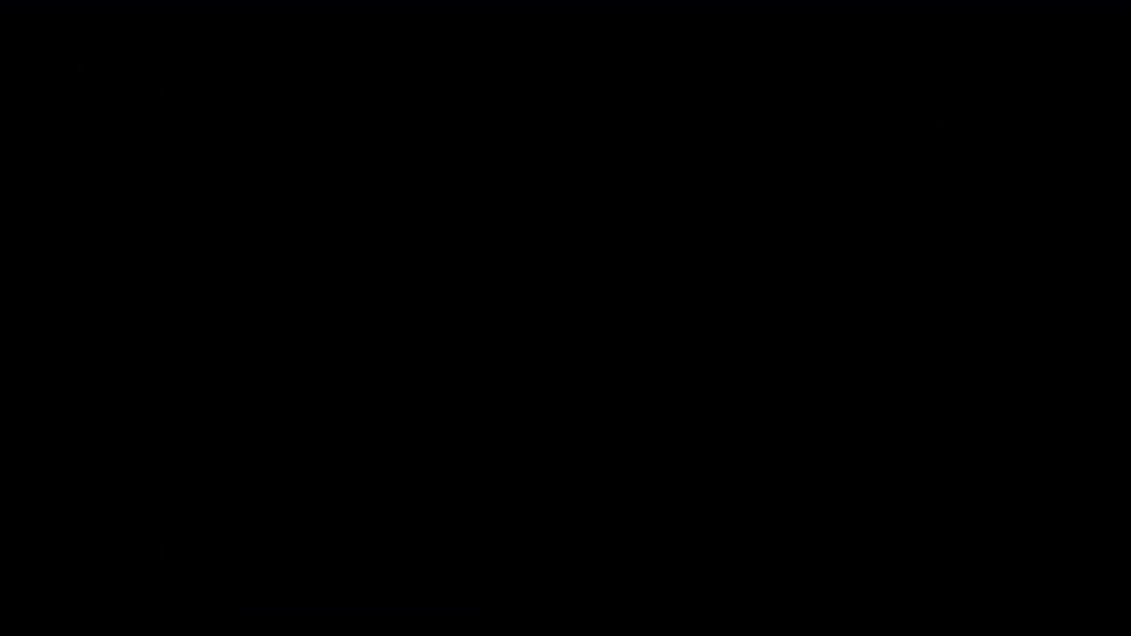